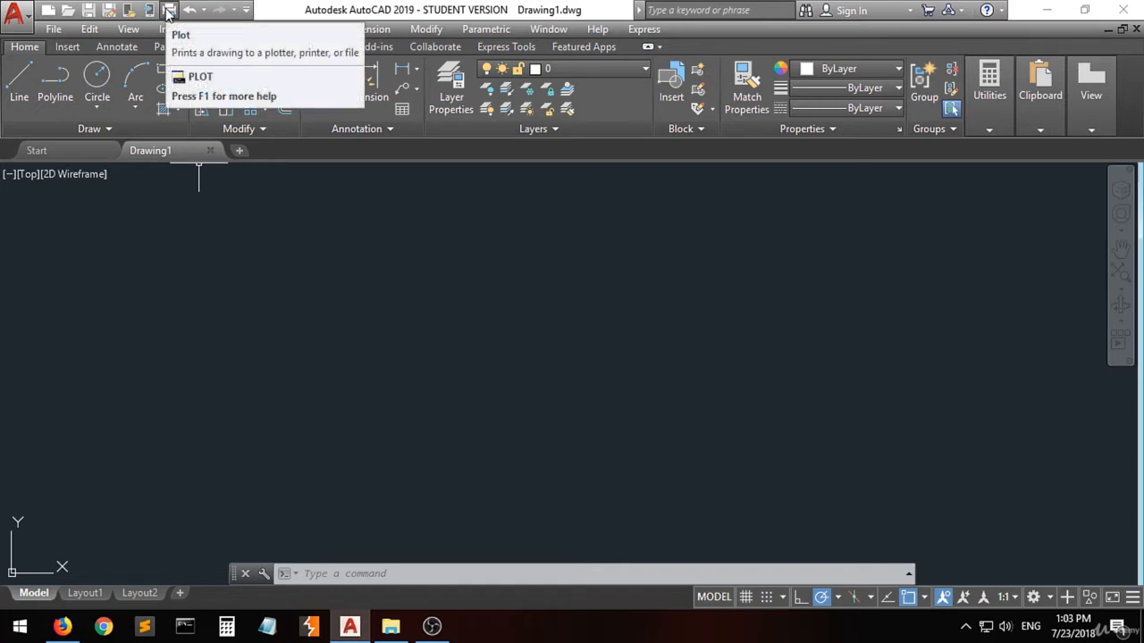
Step: Examine the application's file commands and the available edit, view, insert and format commands
left_click(25, 16)
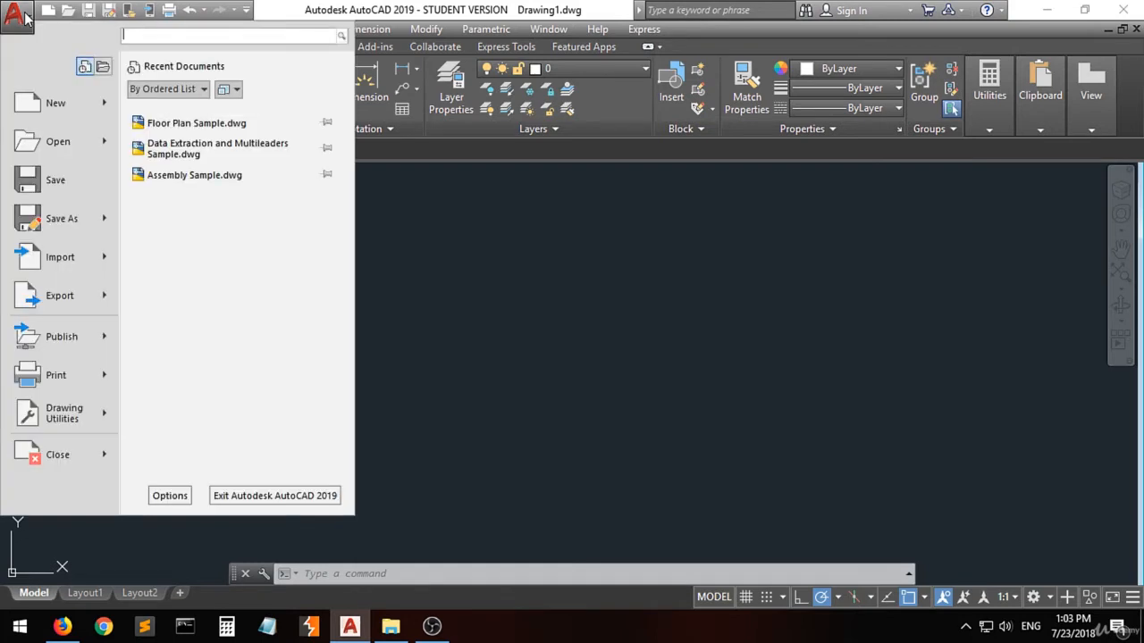
mouse_move(56, 136)
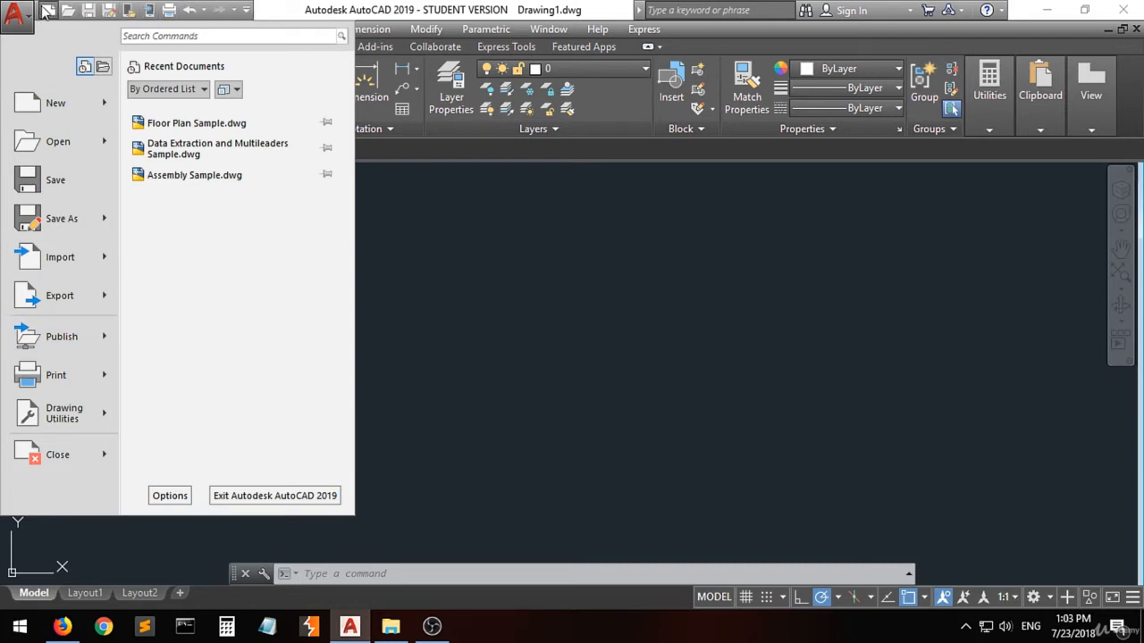
left_click(17, 19)
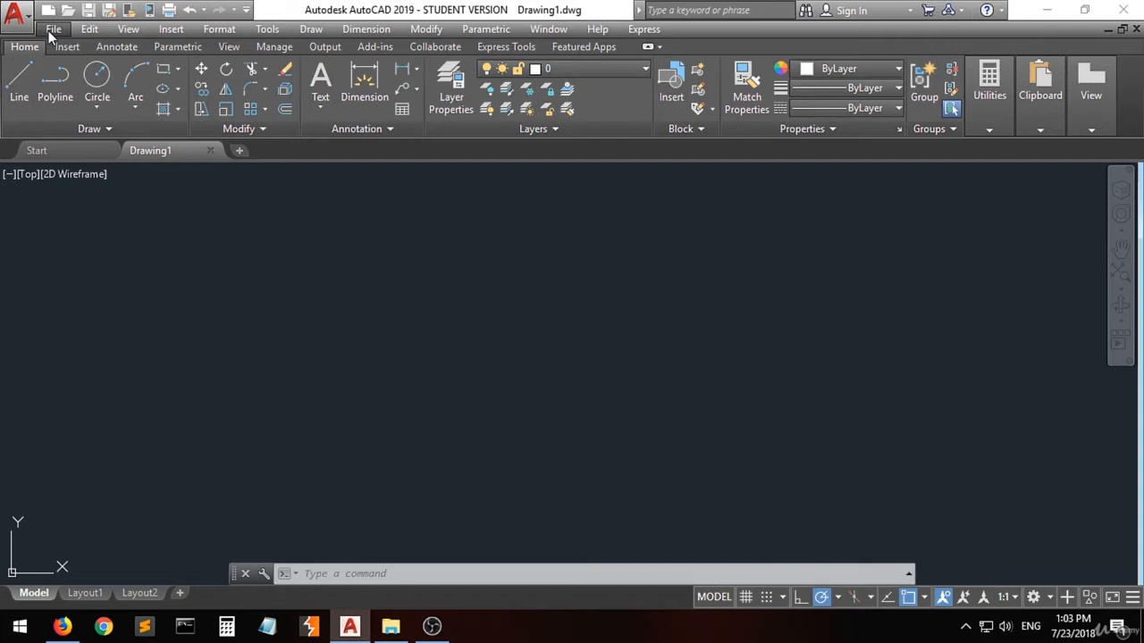
left_click(54, 29)
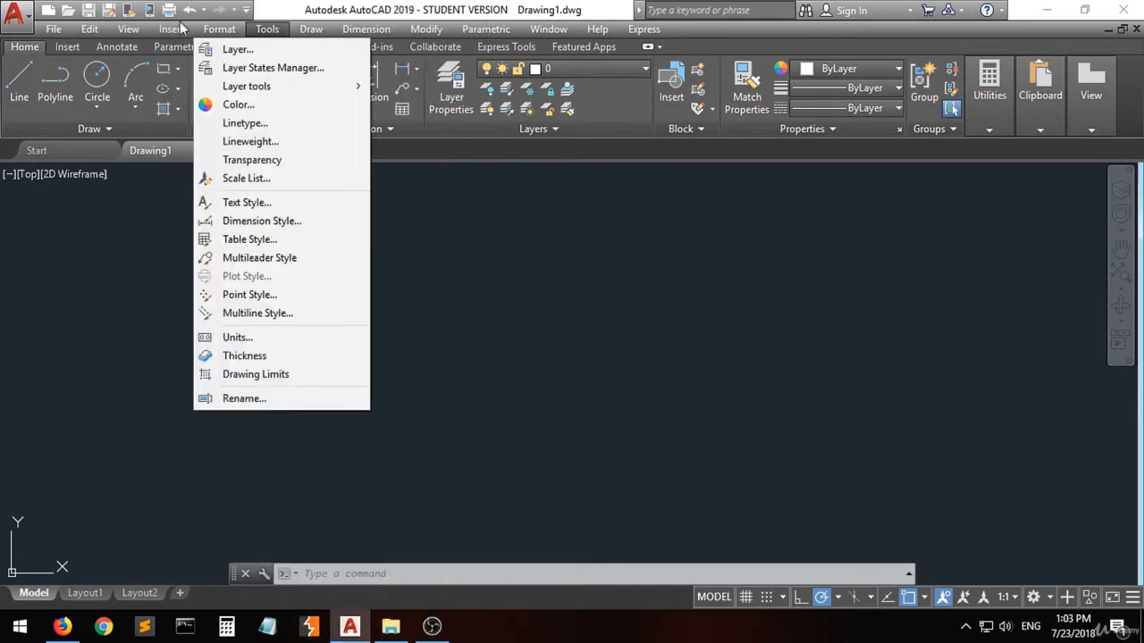
mouse_move(82, 32)
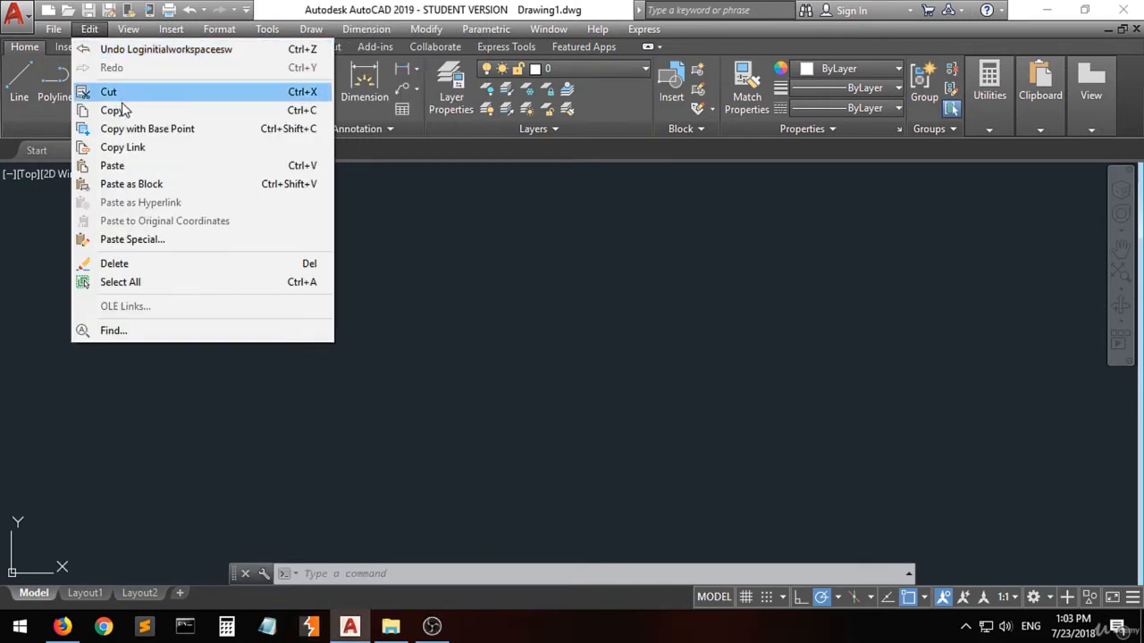
mouse_move(128, 29)
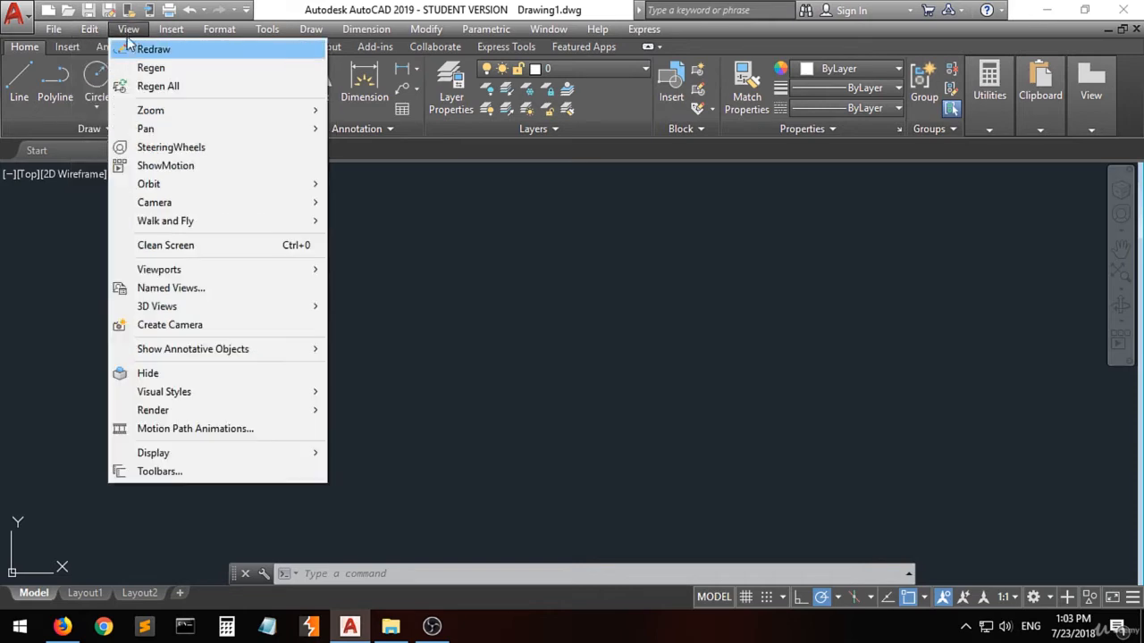
mouse_move(166, 34)
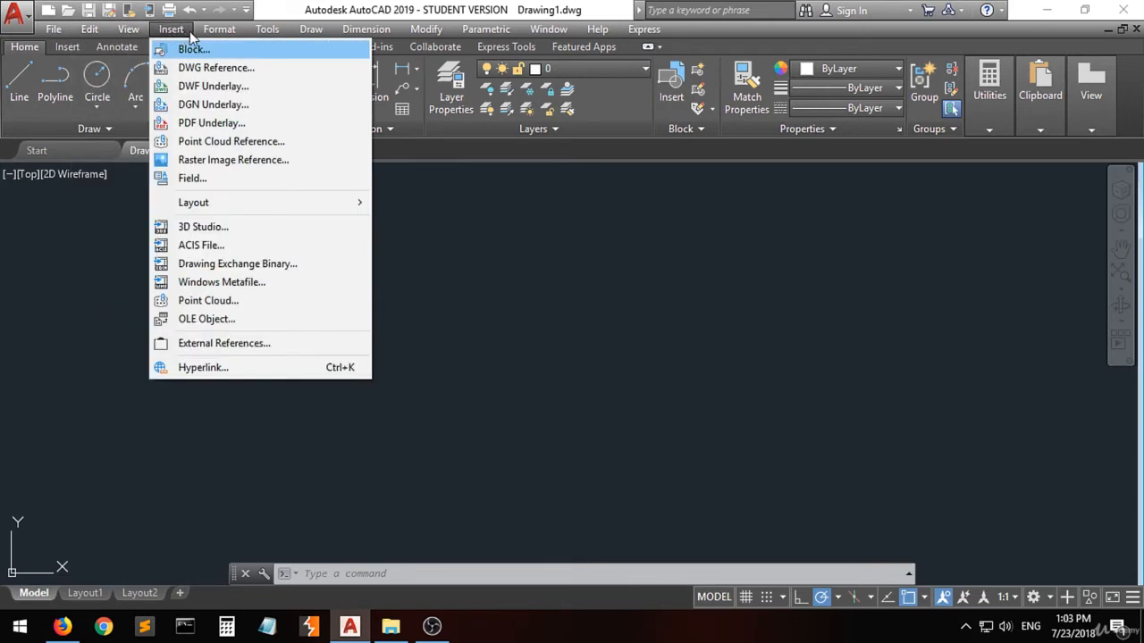
left_click(122, 34)
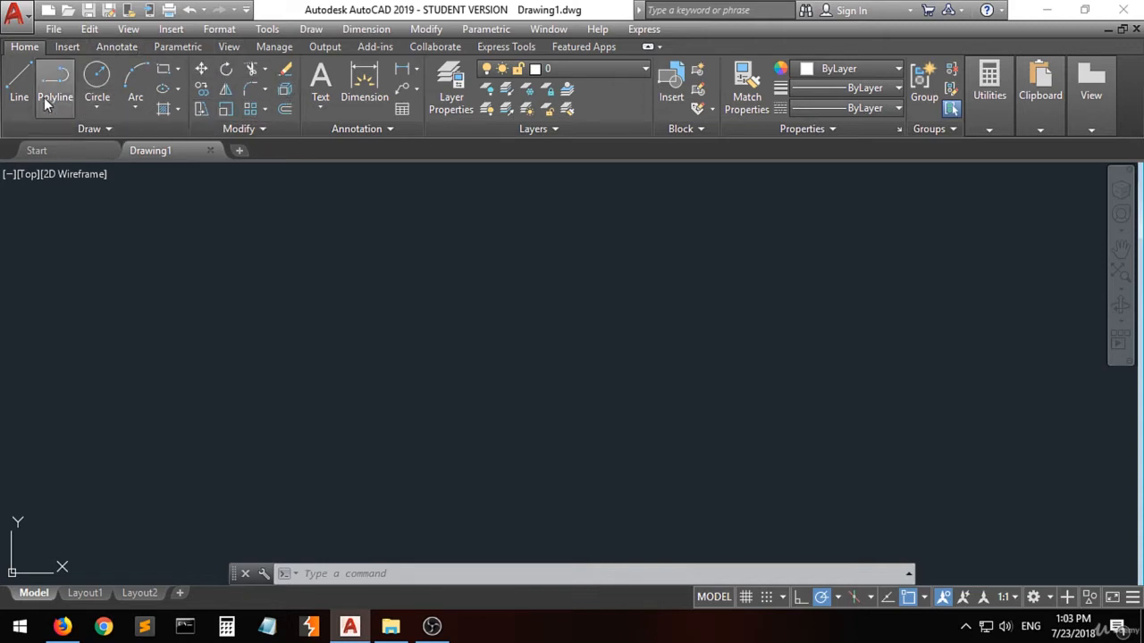
Step: Examine the additional drawing and modification commands, along with the utilities and view tools
left_click(114, 131)
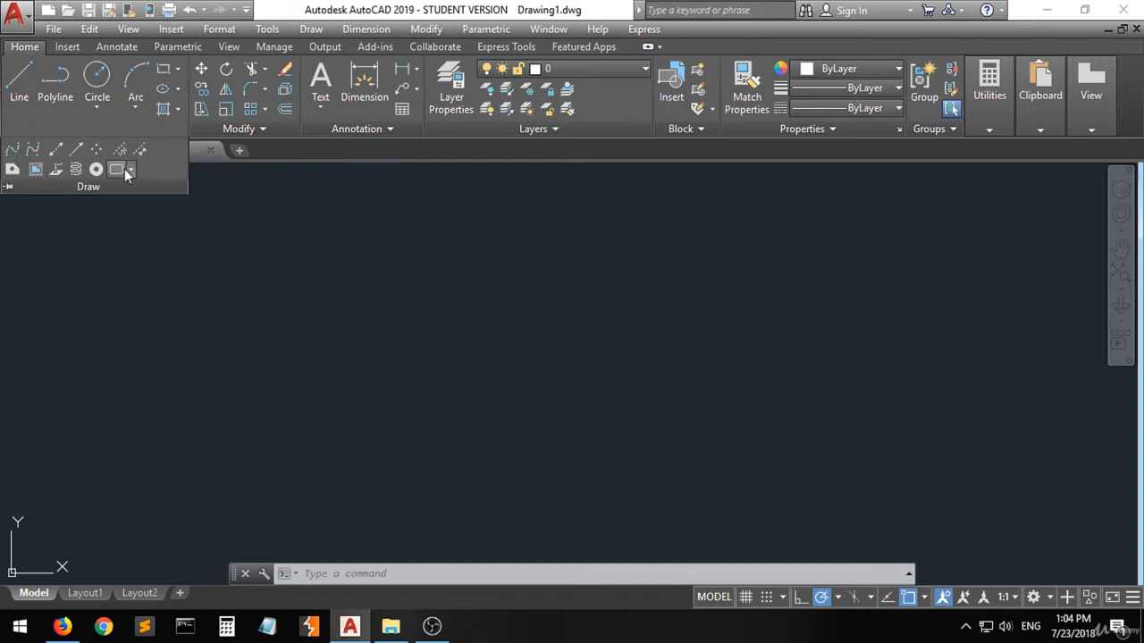
left_click(79, 187)
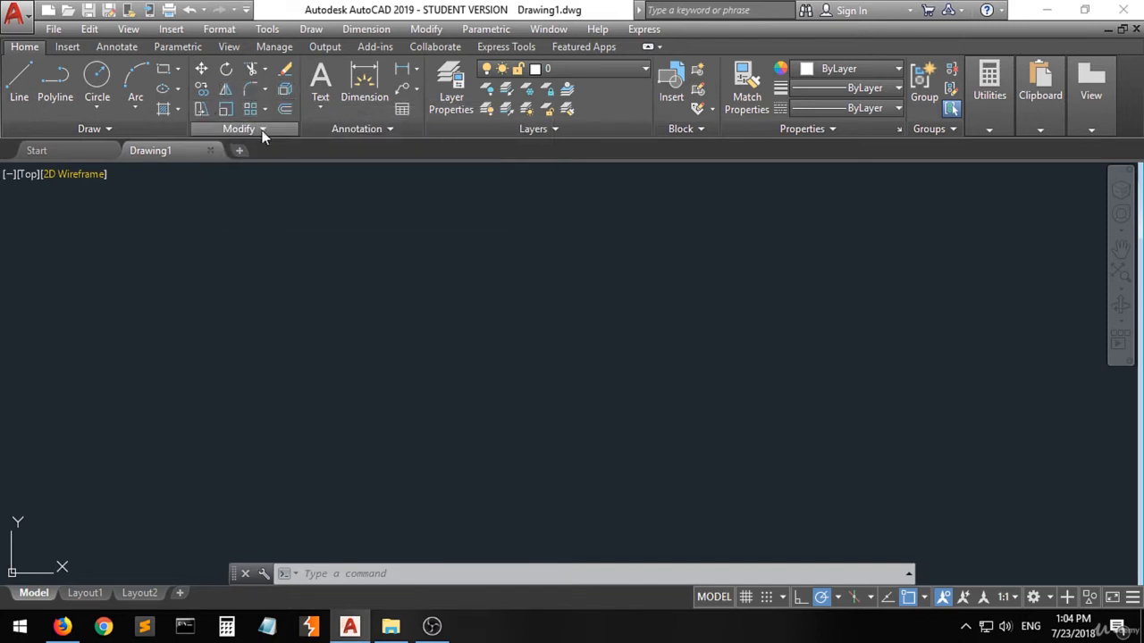
left_click(262, 130)
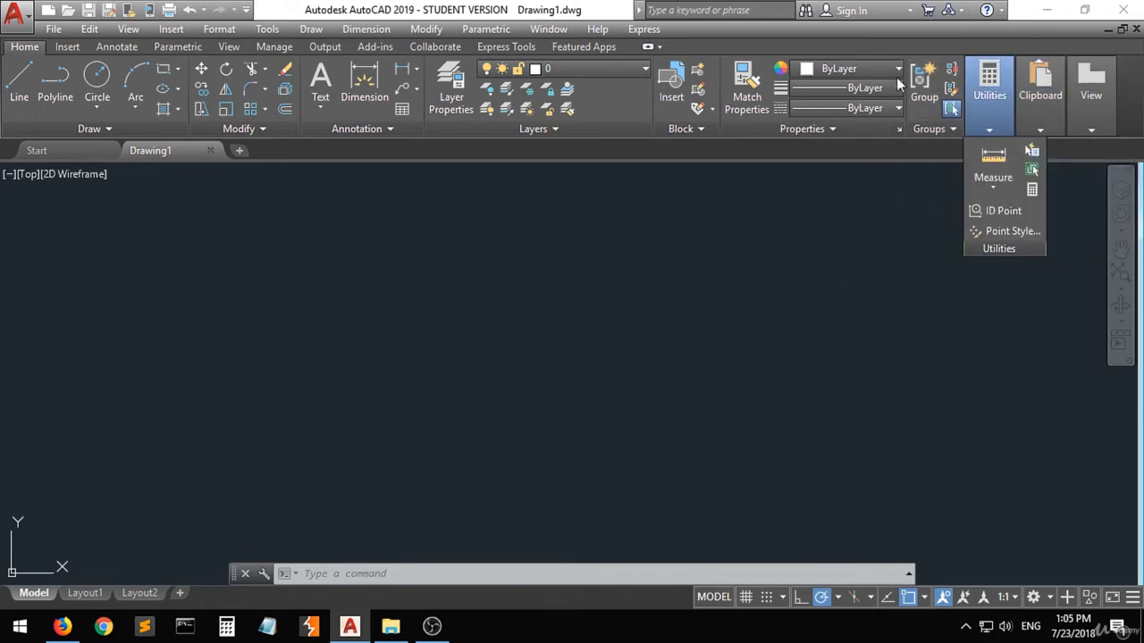
mouse_move(1089, 101)
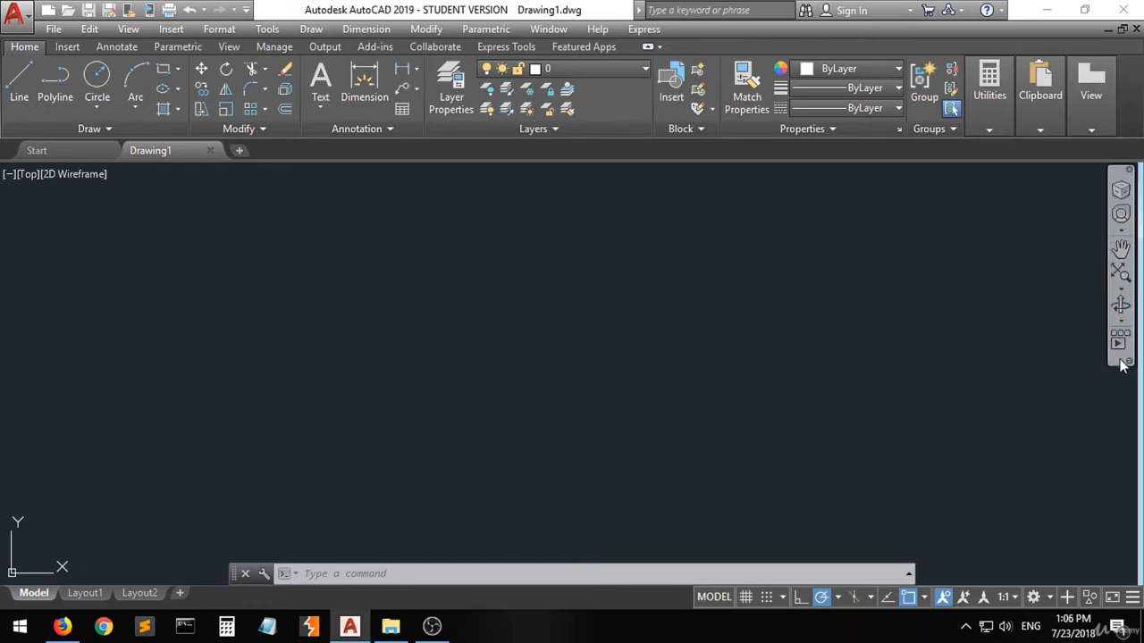
Step: Show the ViewCube in the drawing area, and display and close the full navigation wheel
left_click(1122, 191)
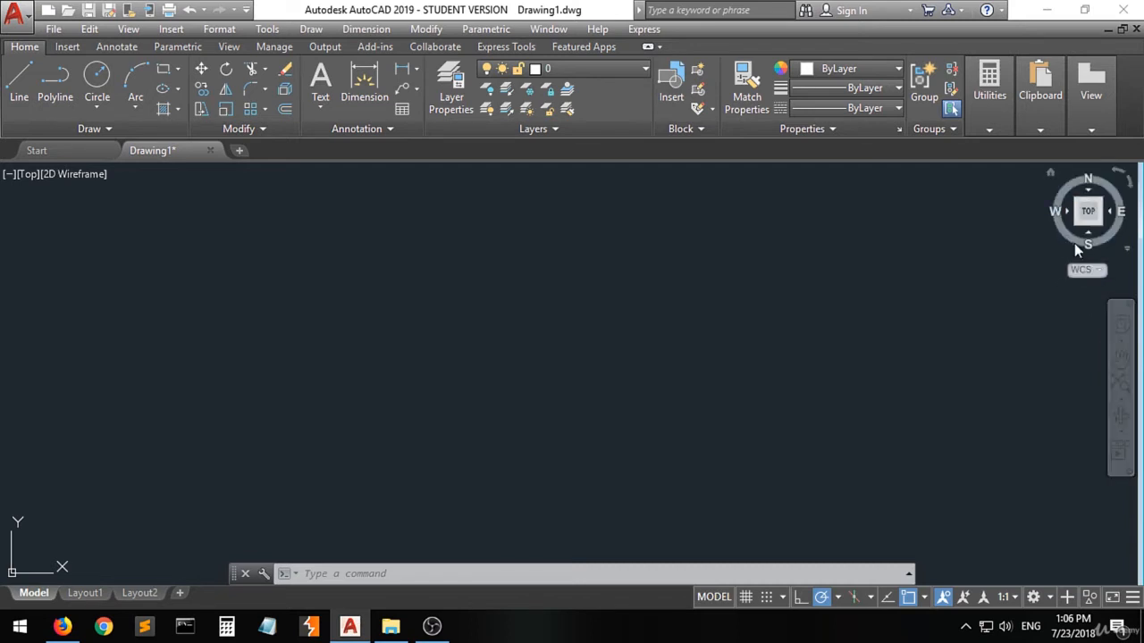
left_click(1121, 327)
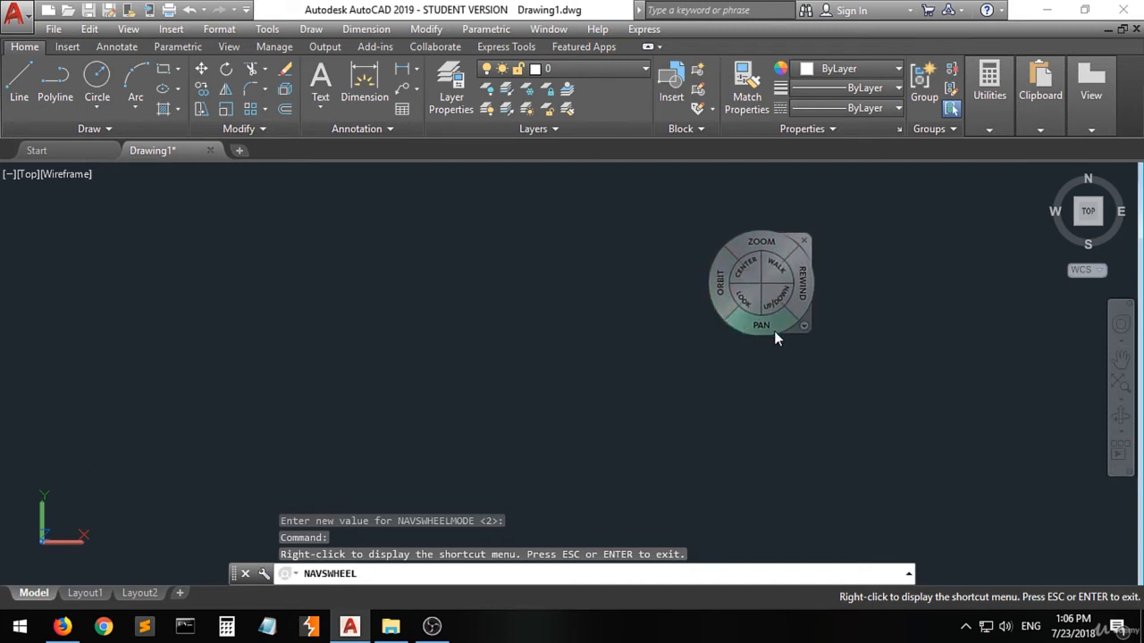
left_click(804, 239)
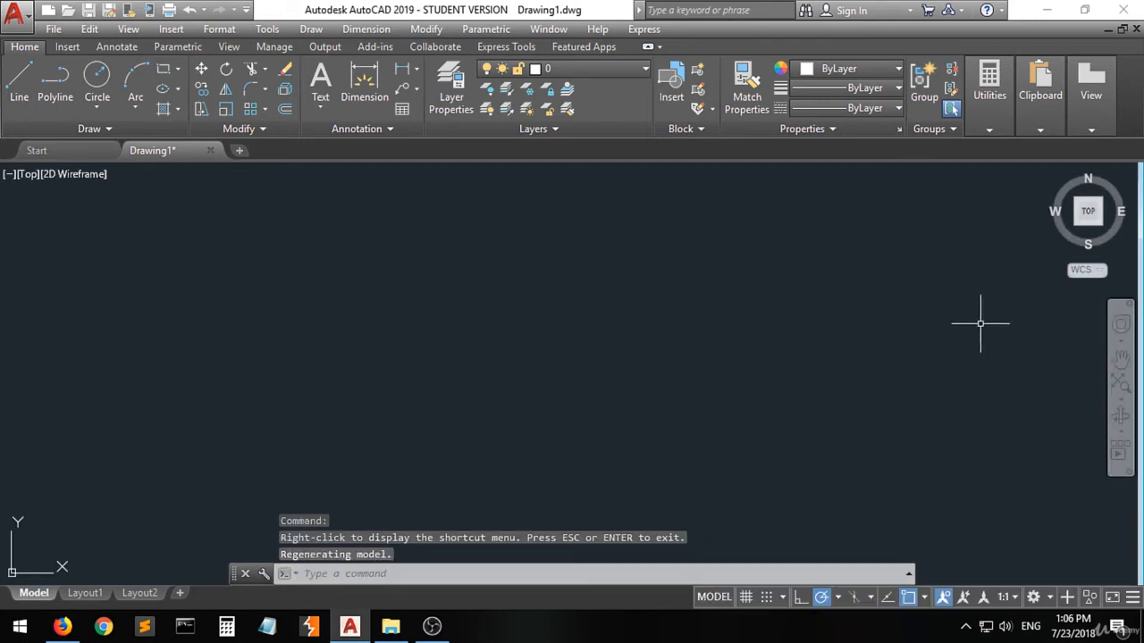
Step: Pan the empty drawing view with the Pan tool and check the available zoom options
left_click(1120, 359)
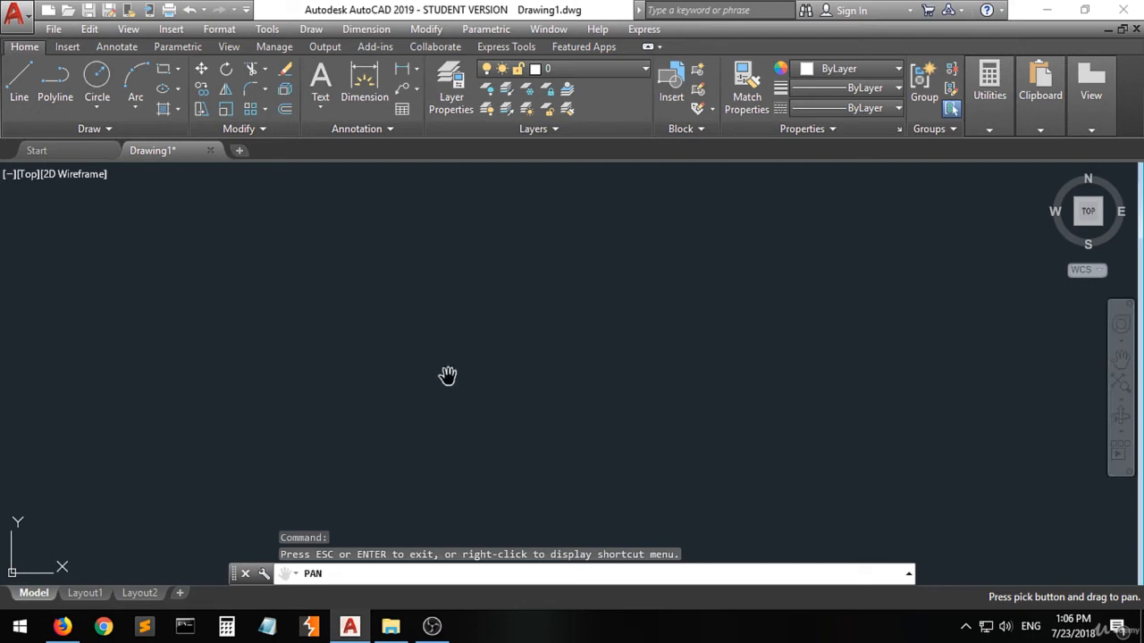
left_click_drag(549, 294, 656, 255)
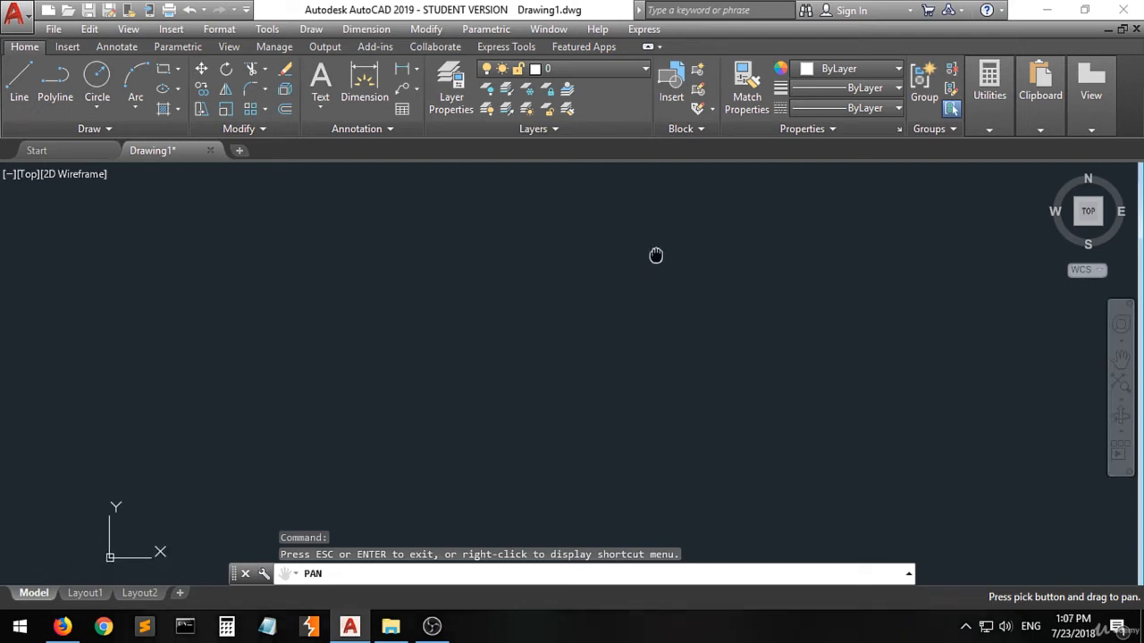
left_click_drag(484, 422, 531, 396)
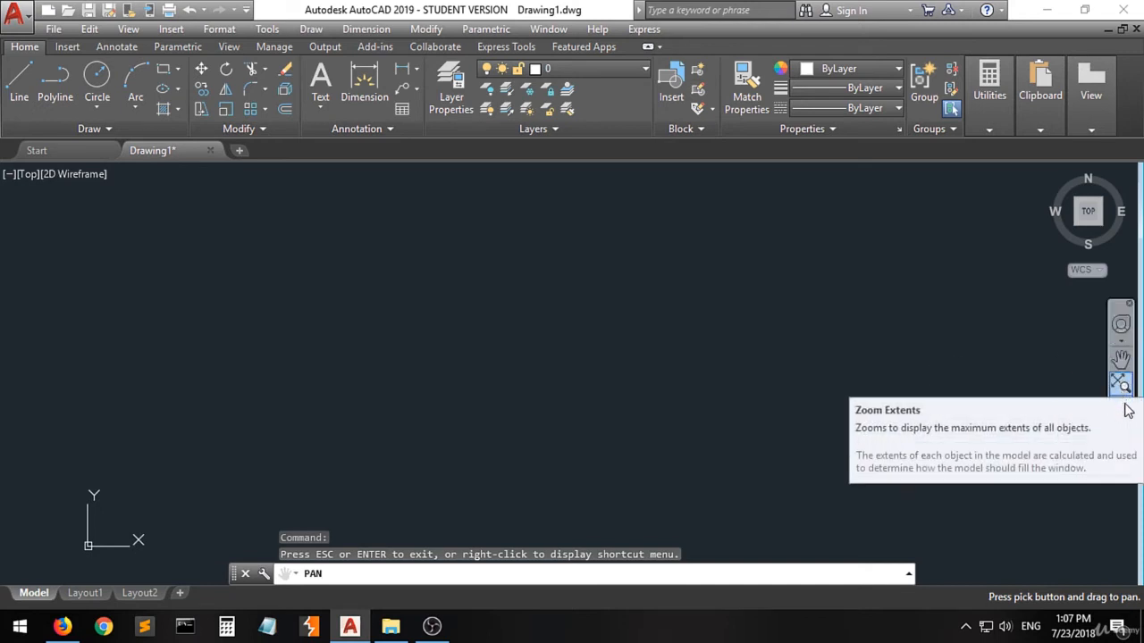
left_click(1123, 408)
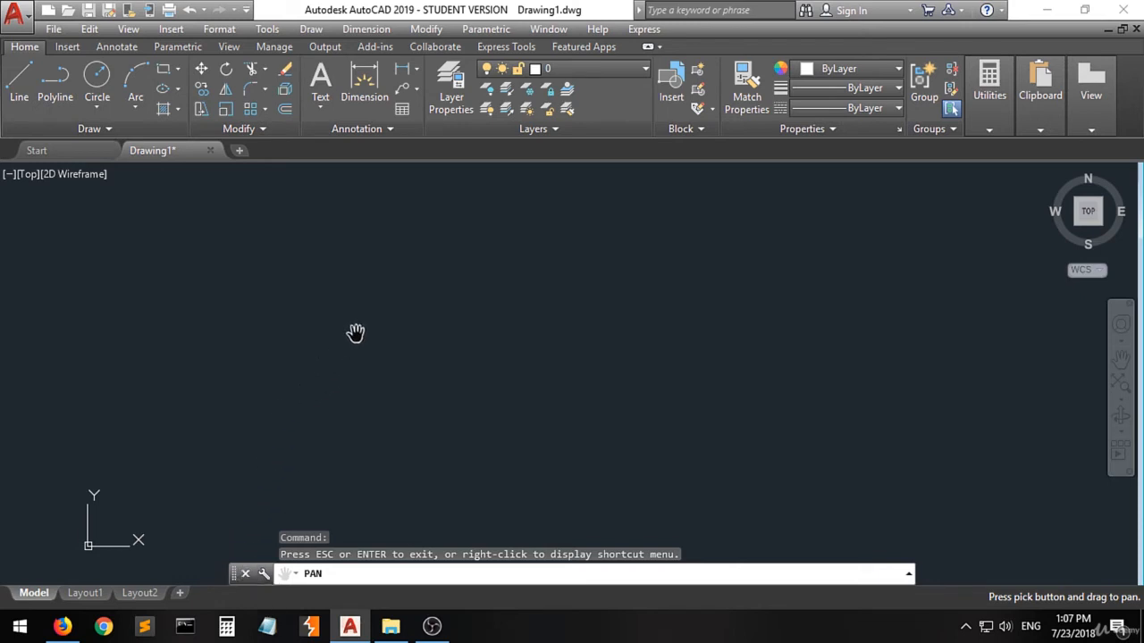
Step: Draw a single diagonal line rising to the right across the middle of the drawing area
left_click(18, 86)
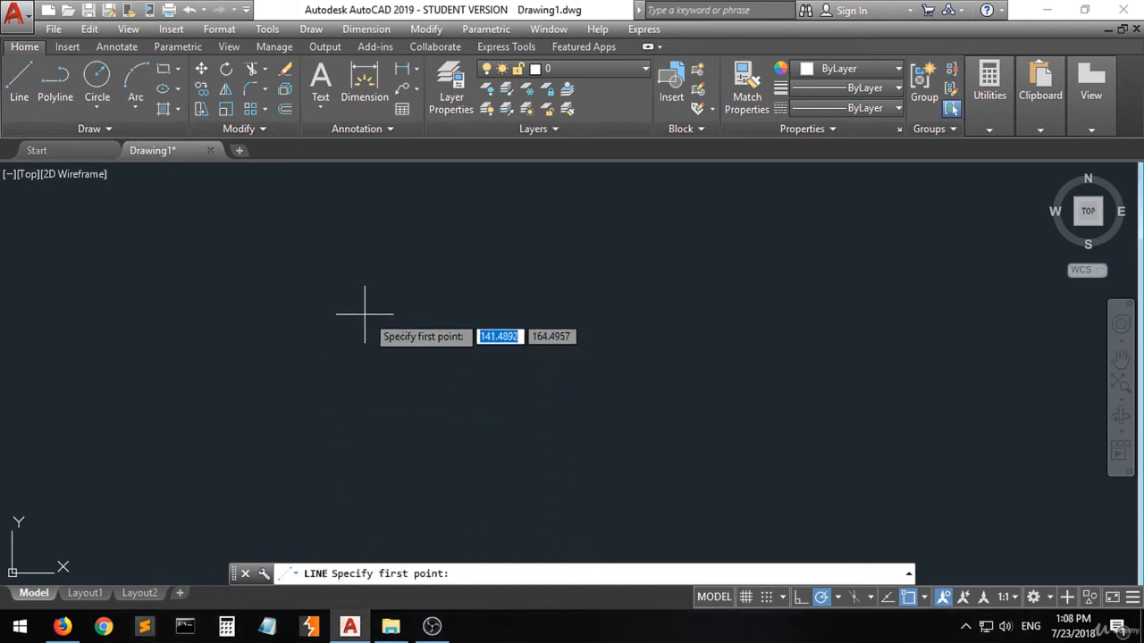
left_click(231, 409)
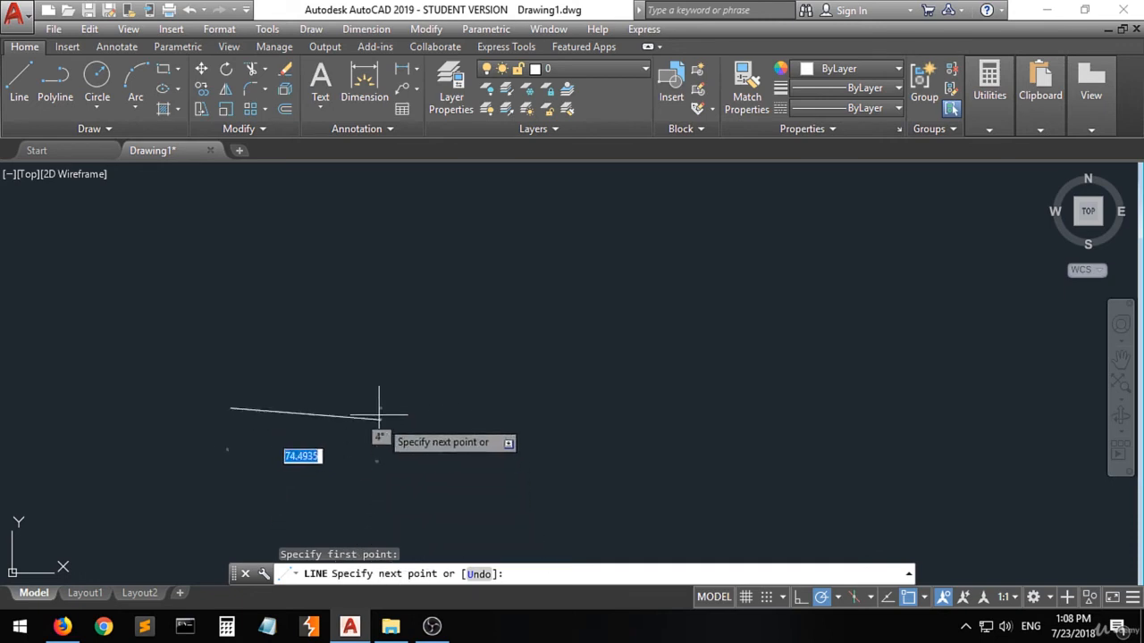
left_click(489, 256)
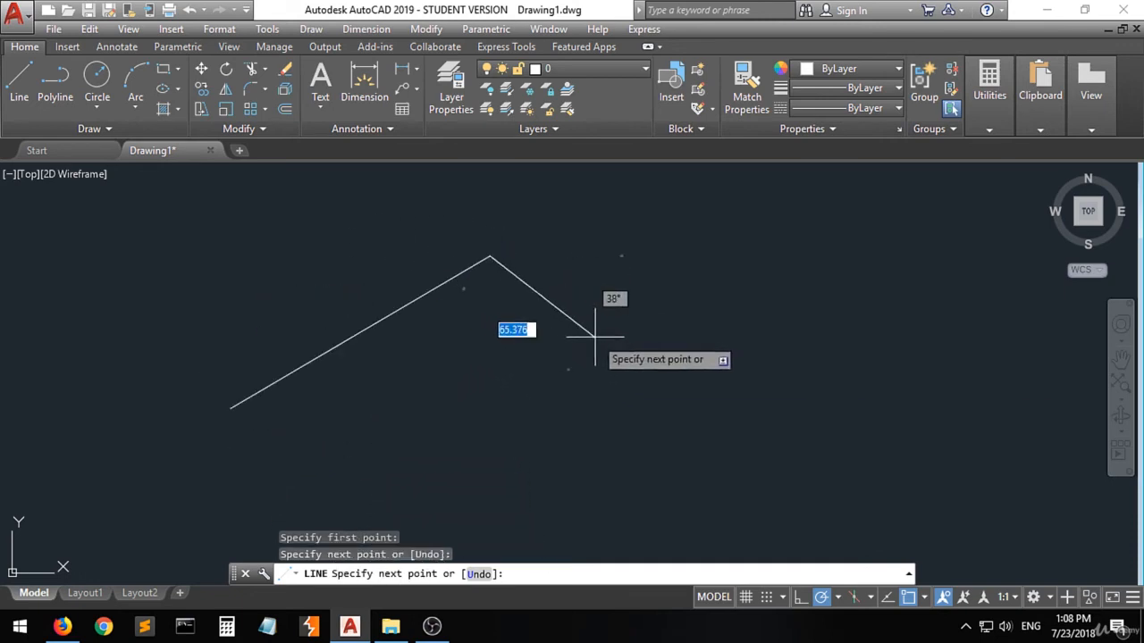
key("Escape")
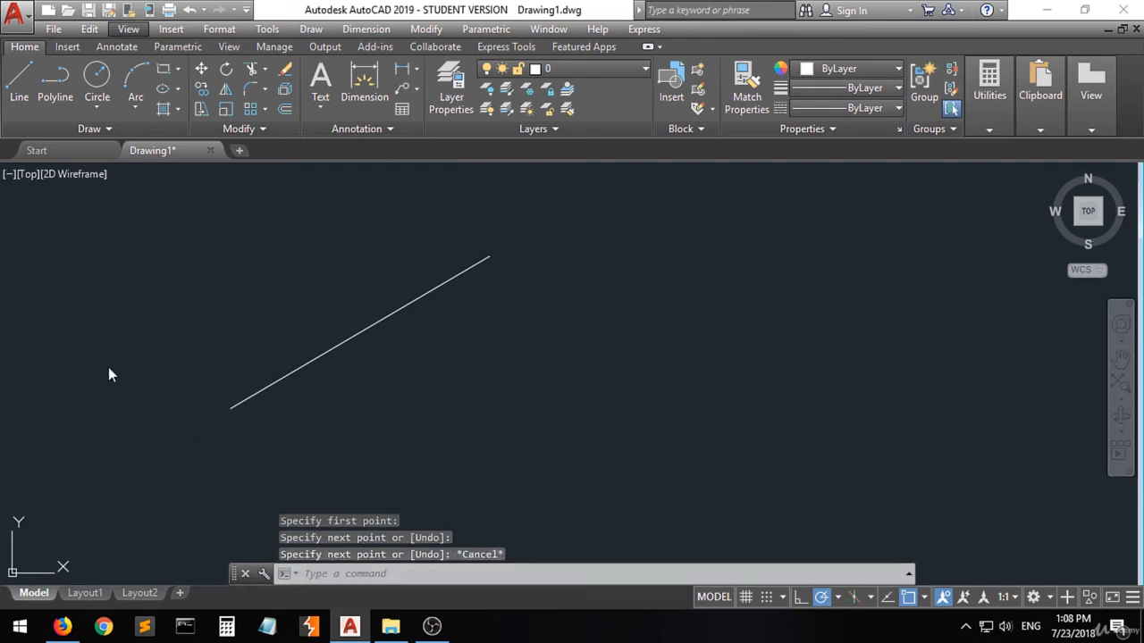
Step: Delete the diagonal line using a crossing selection
left_click(531, 218)
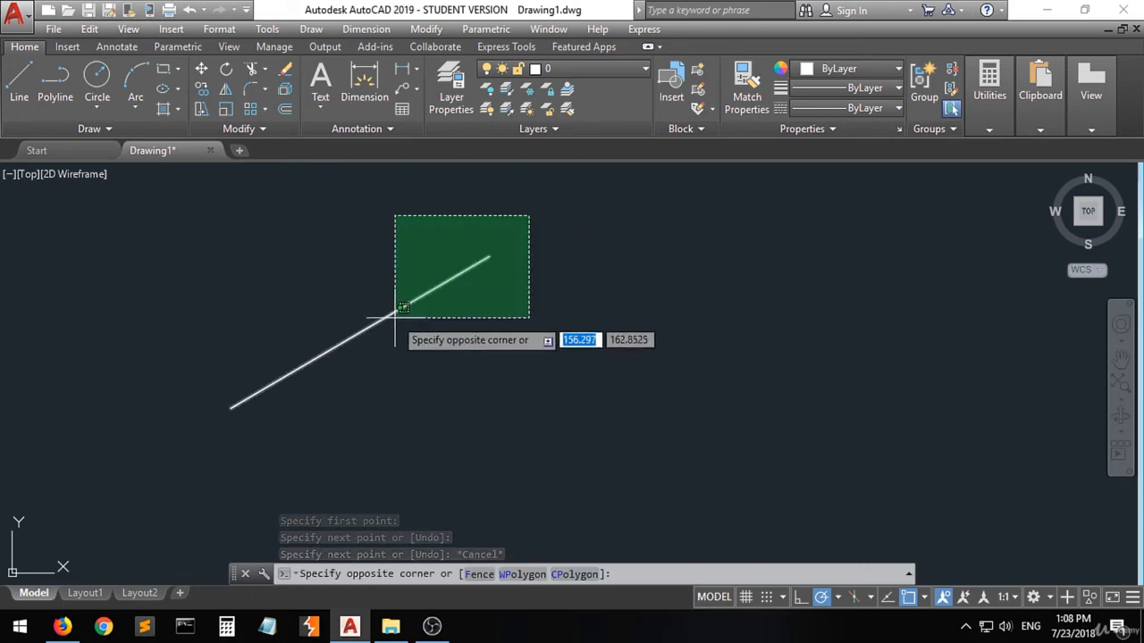
left_click(377, 348)
key("Delete")
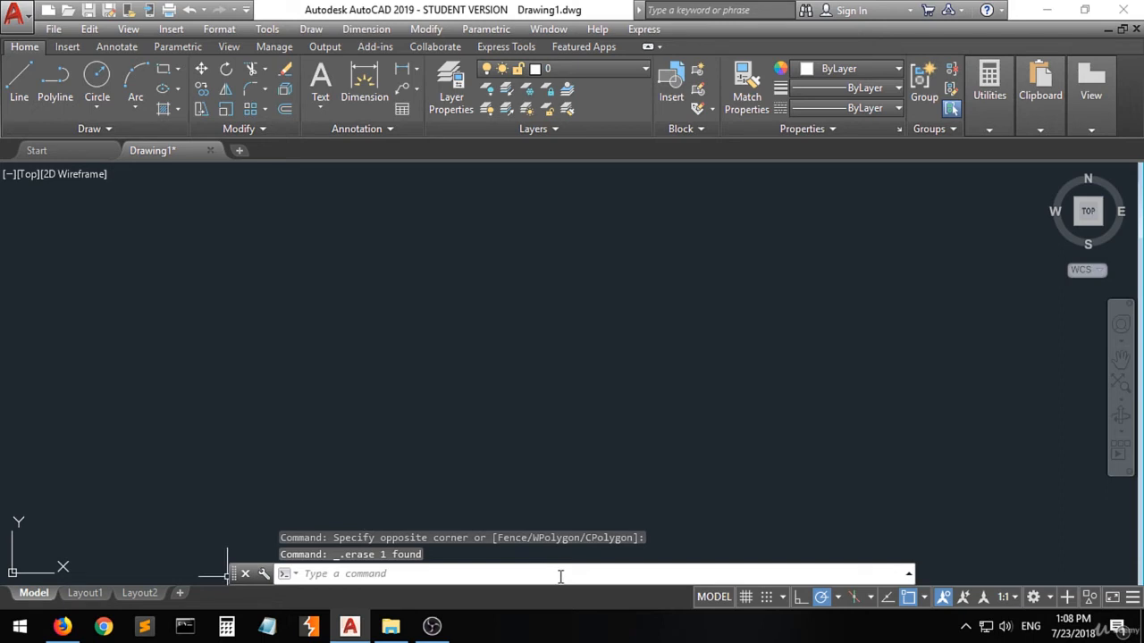
left_click(283, 71)
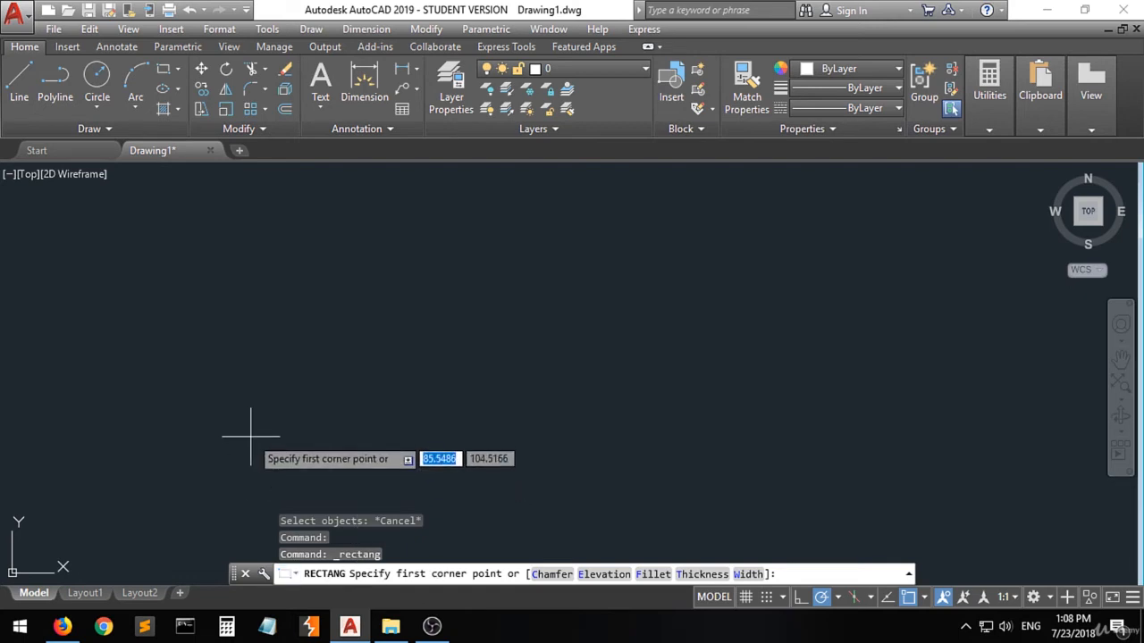
key("Escape")
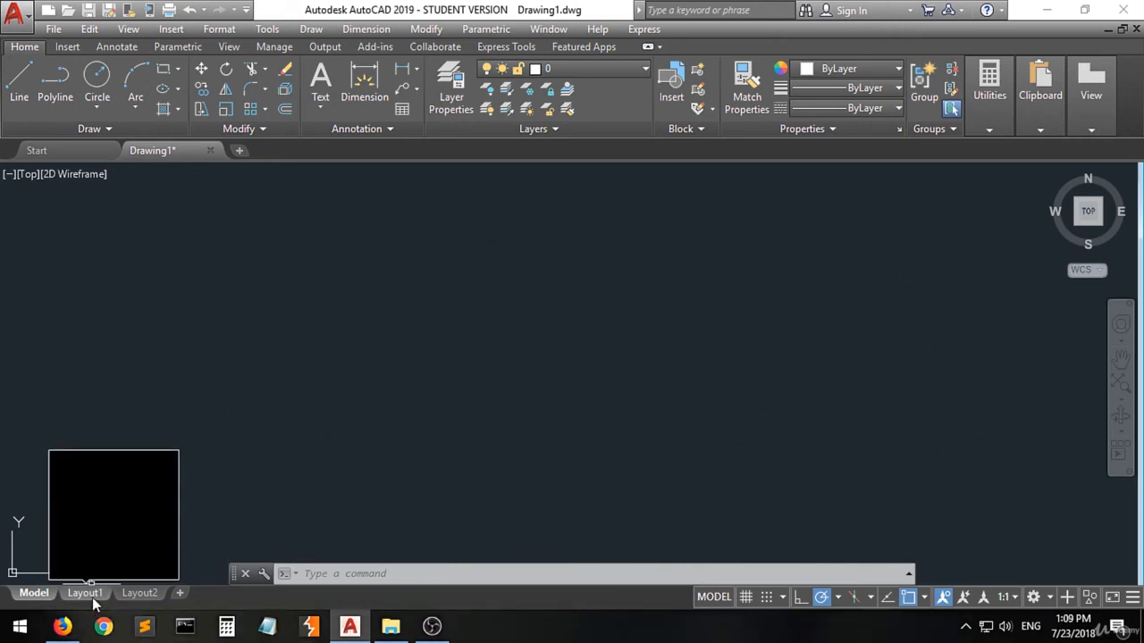
mouse_move(139, 603)
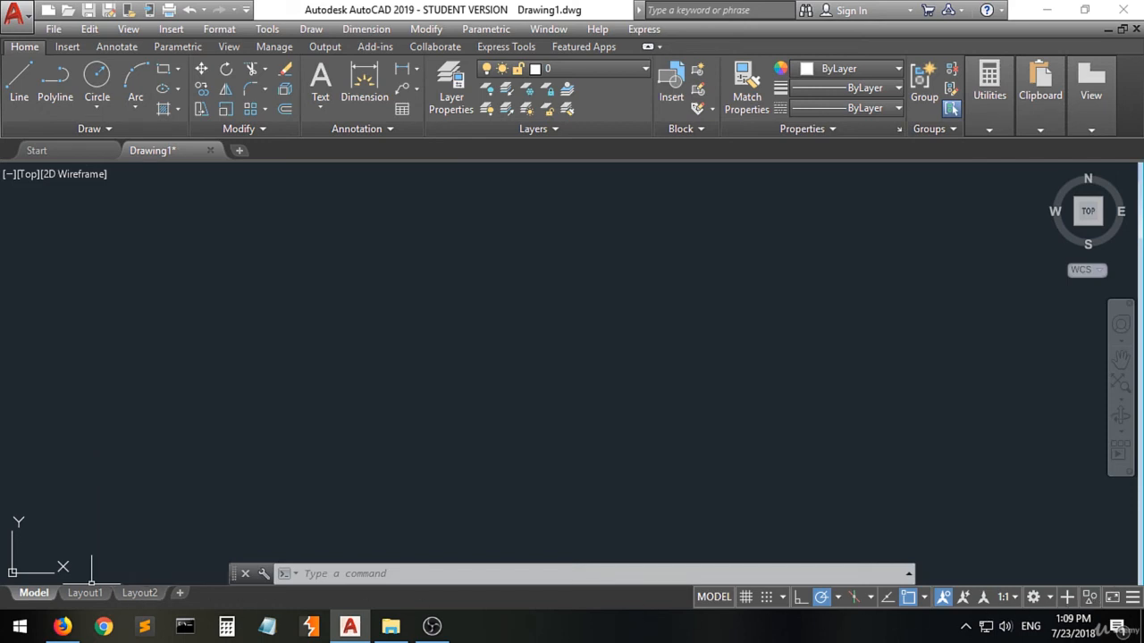
Step: Switch the clean screen display on and back off, and select the Drafting & Annotation workspace
left_click(1113, 599)
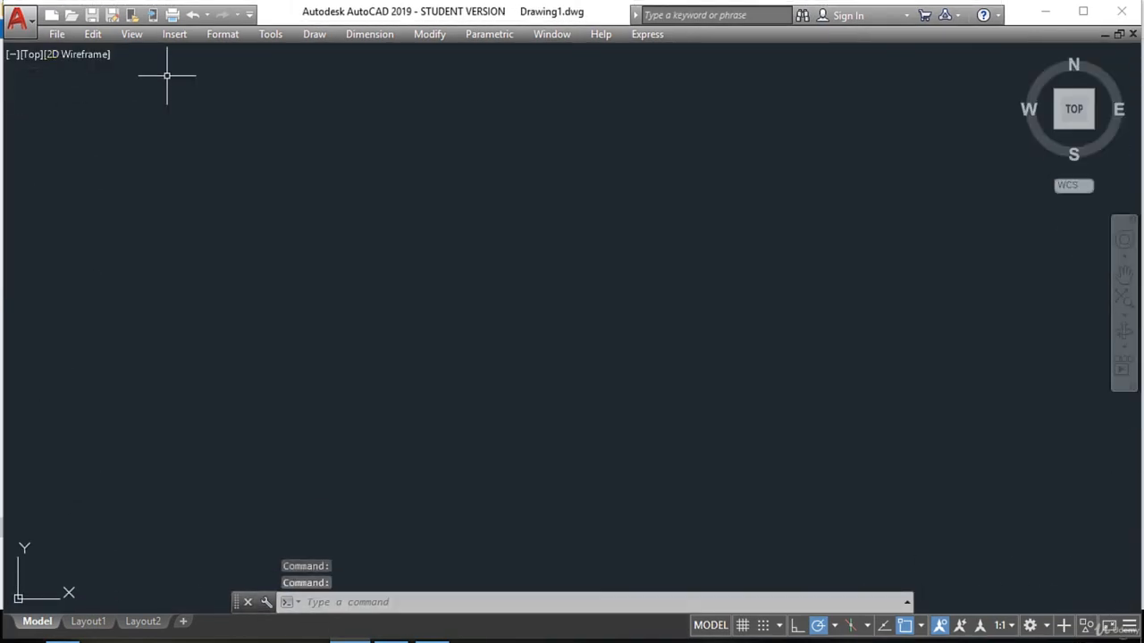
left_click(1124, 629)
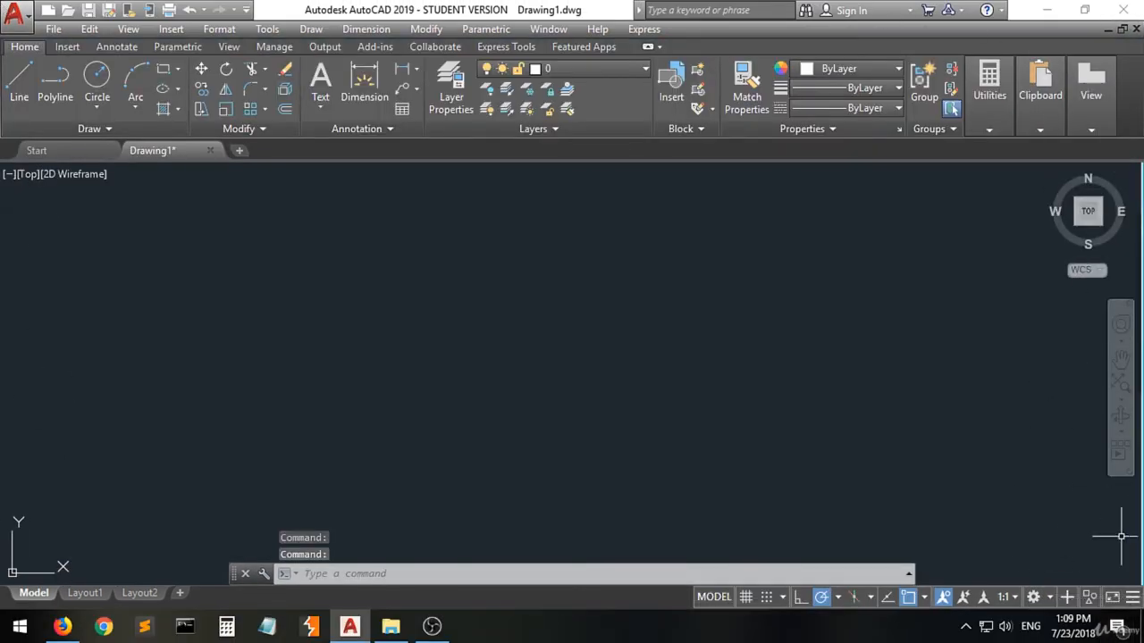
left_click(1050, 601)
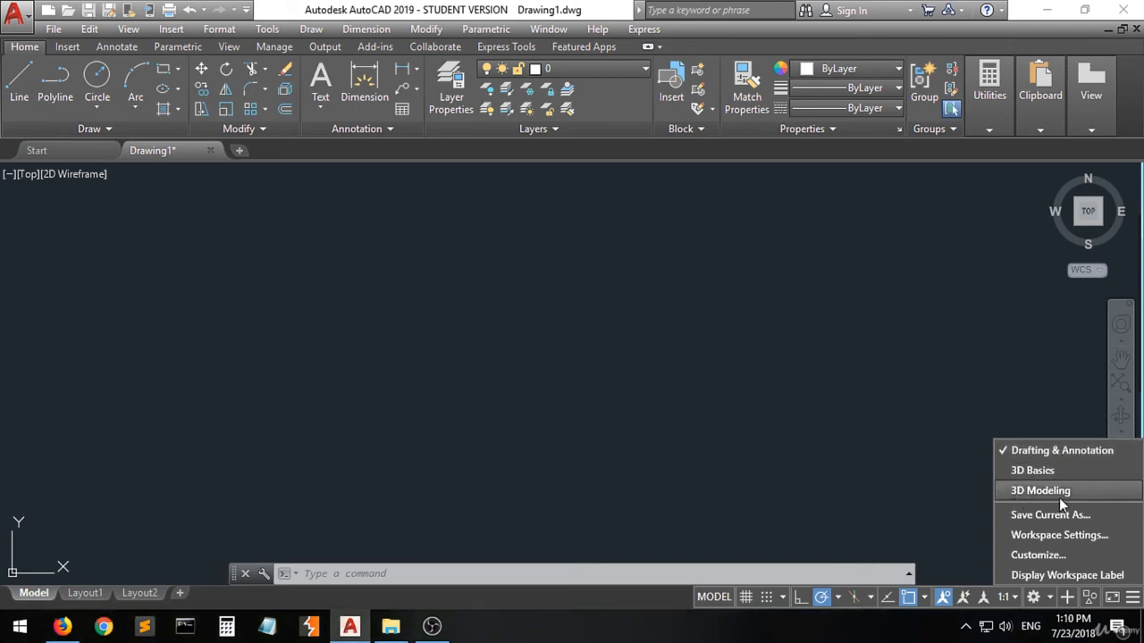
left_click(1033, 452)
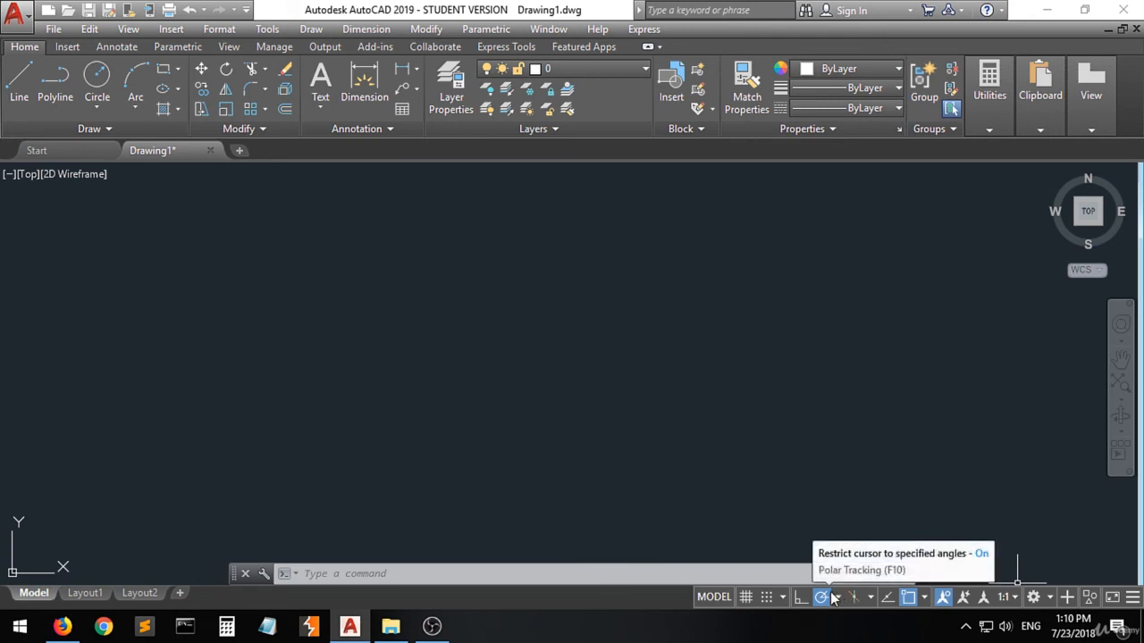
Step: Turn the drawing grid display on and off twice, leaving it off
left_click(747, 597)
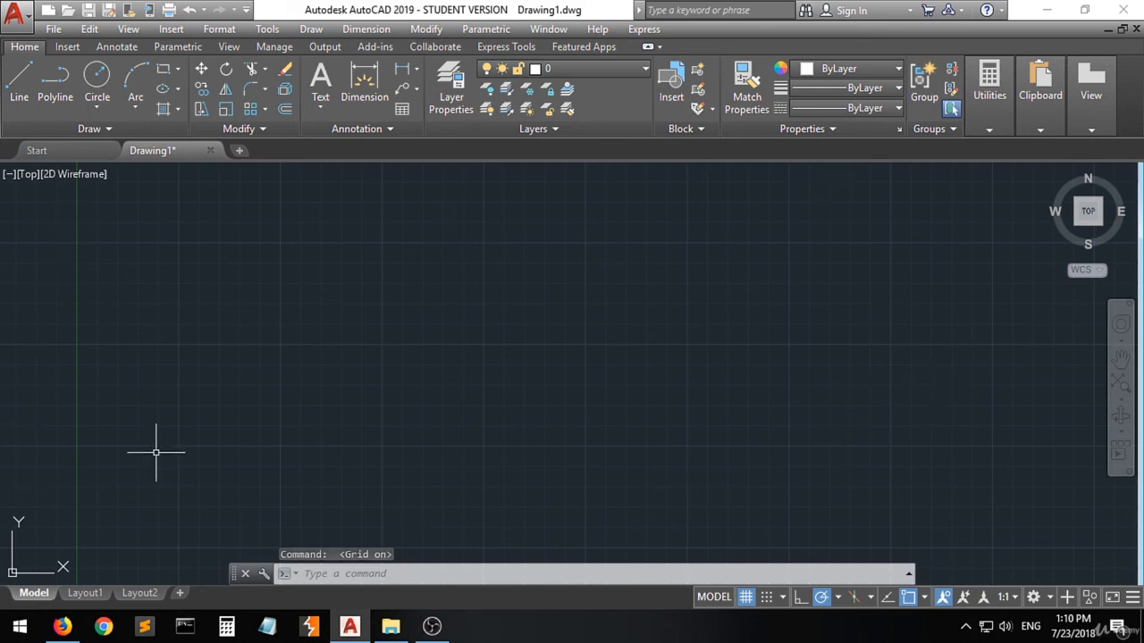
left_click(746, 598)
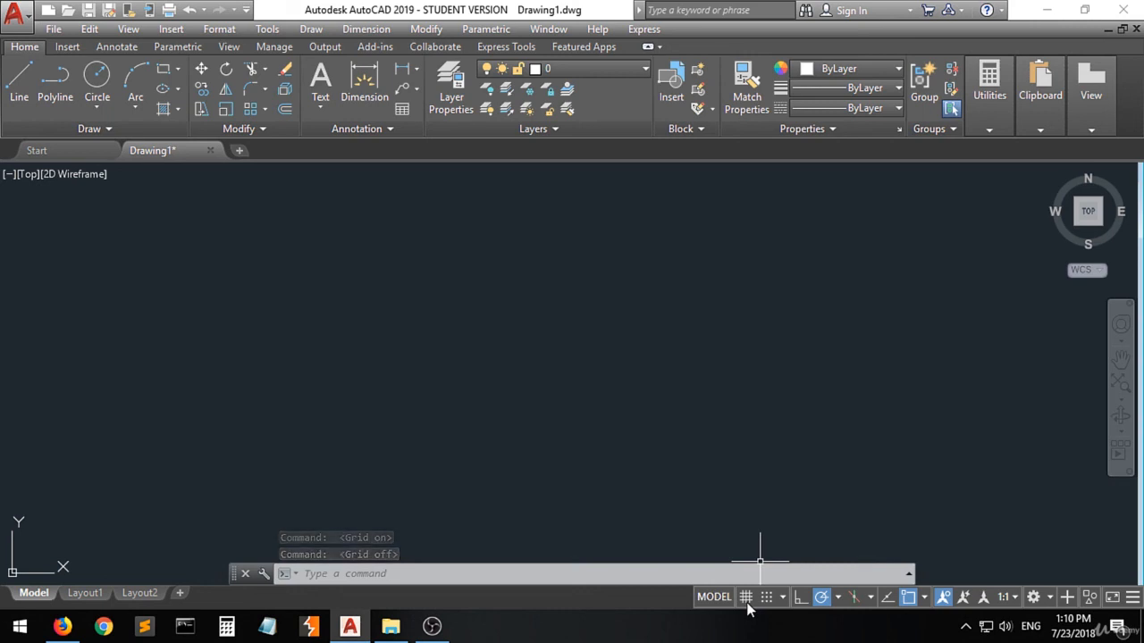
left_click(746, 598)
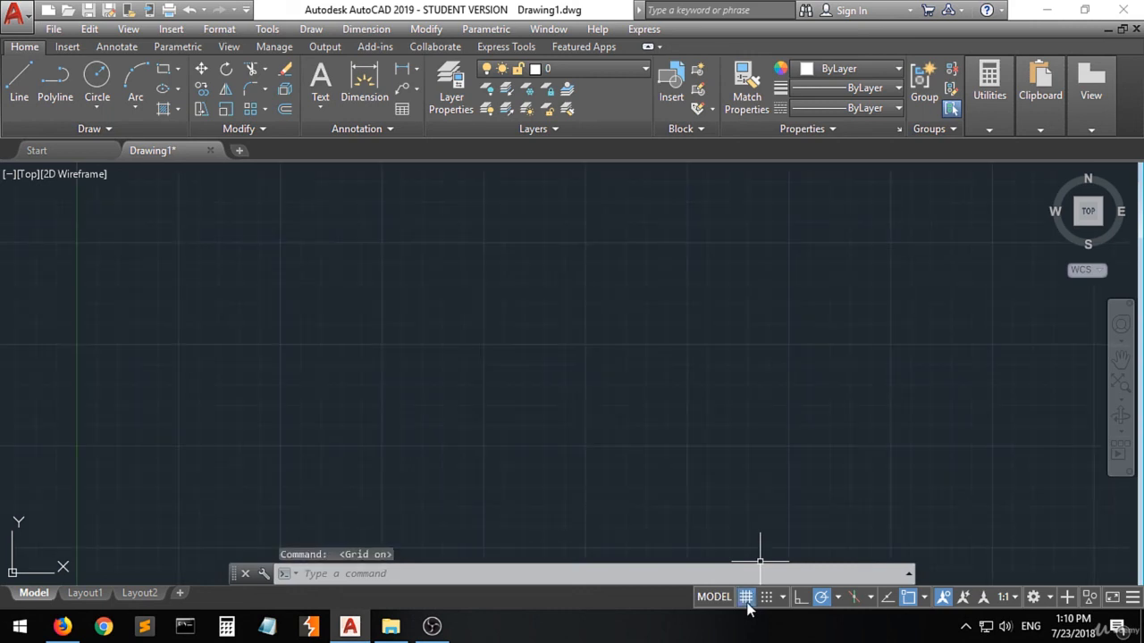
left_click(746, 599)
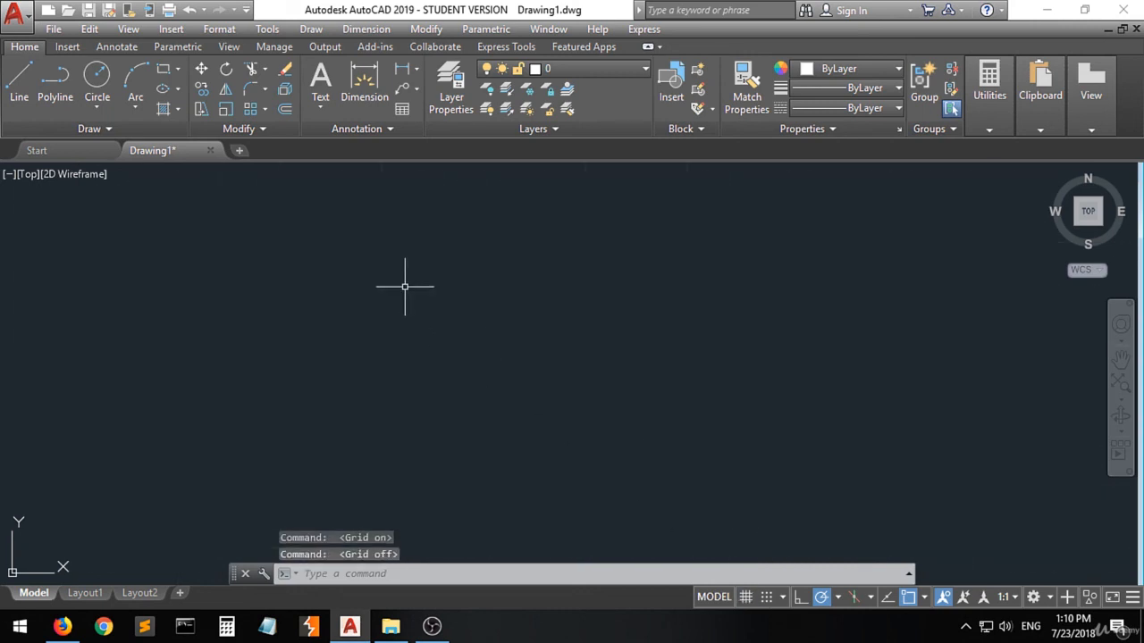